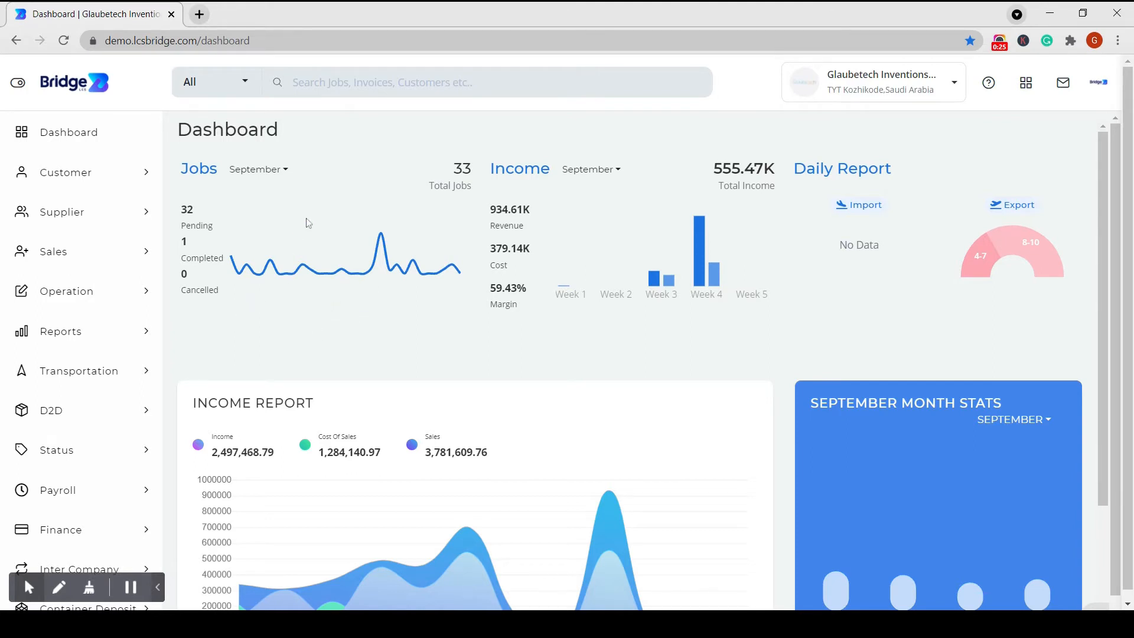
Step: Open the Customers list and start a new customer record
left_click(145, 175)
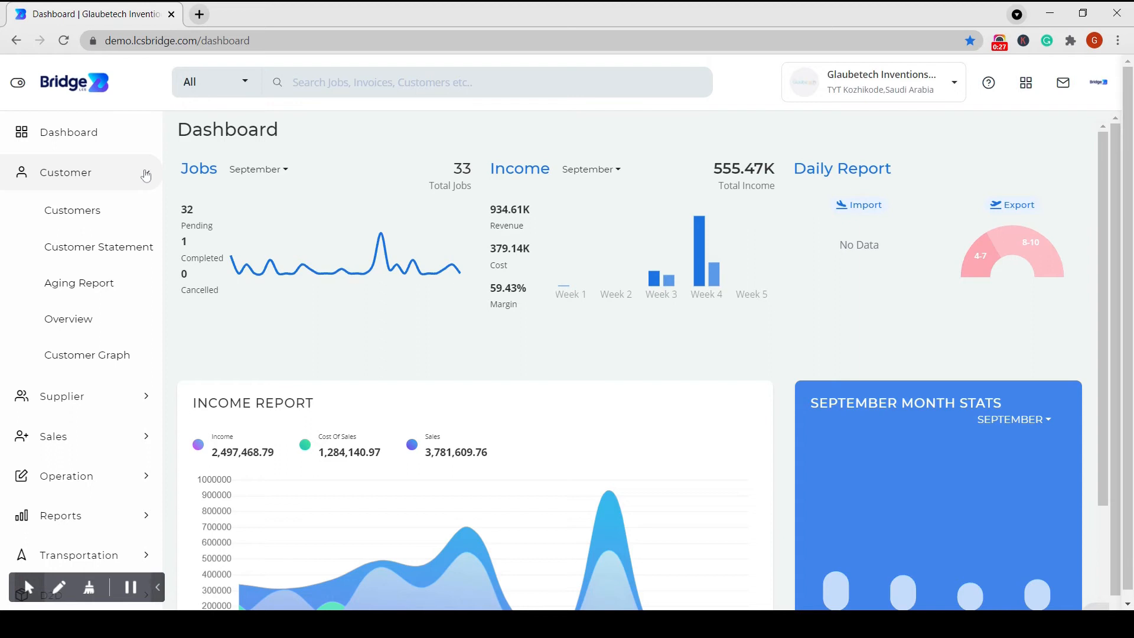
left_click(57, 207)
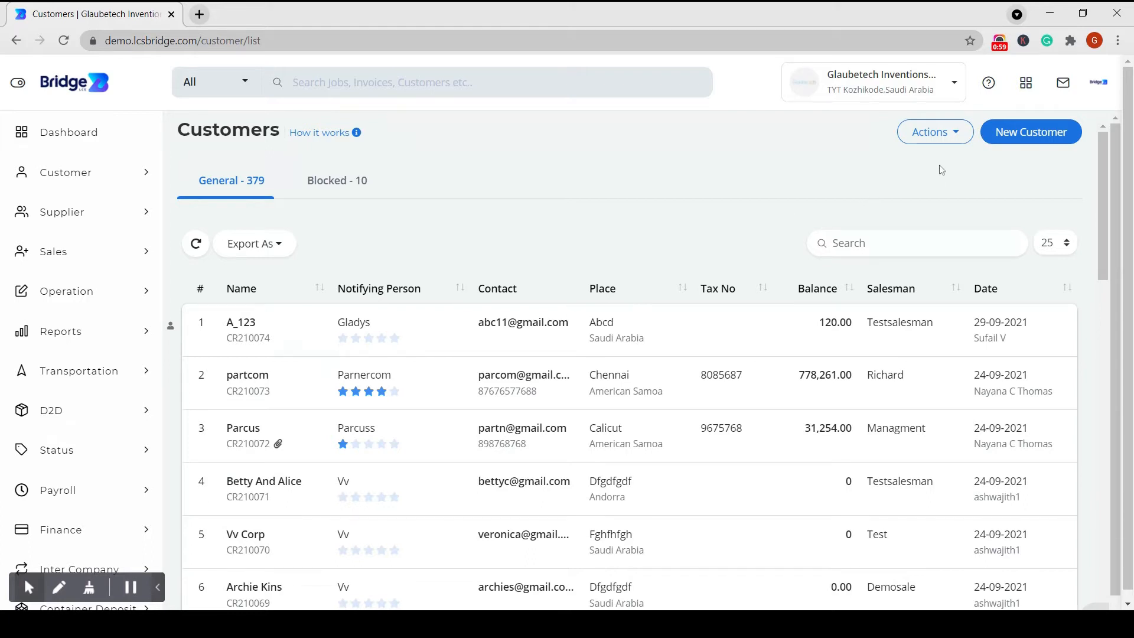
left_click(1014, 137)
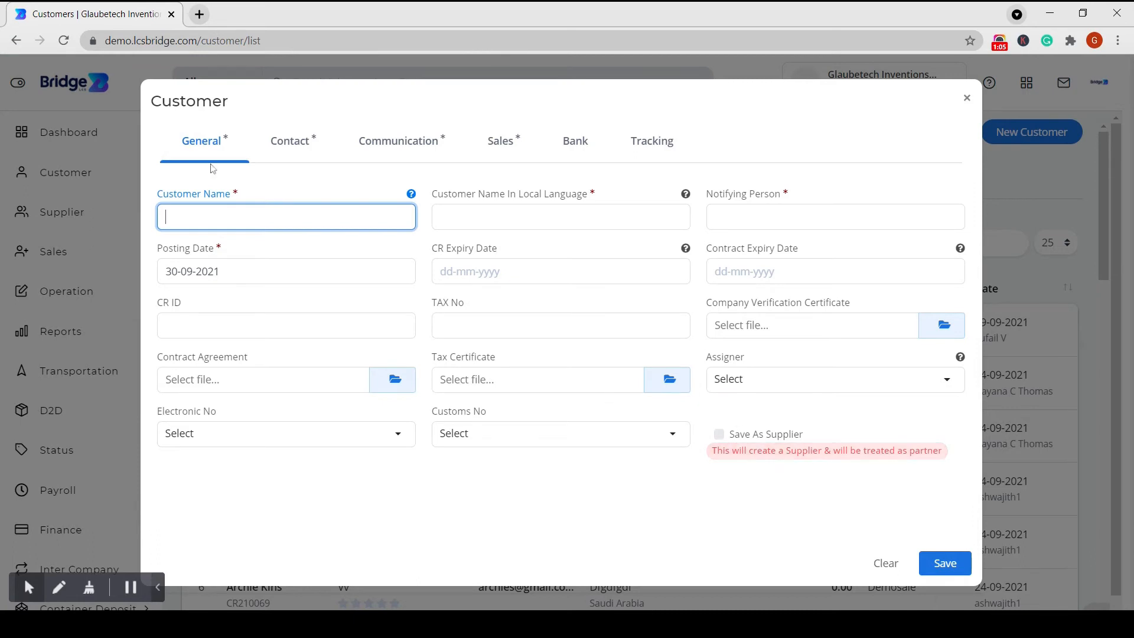
Step: Enable Save As Supplier on the new customer form, and close the form without saving
left_click(719, 435)
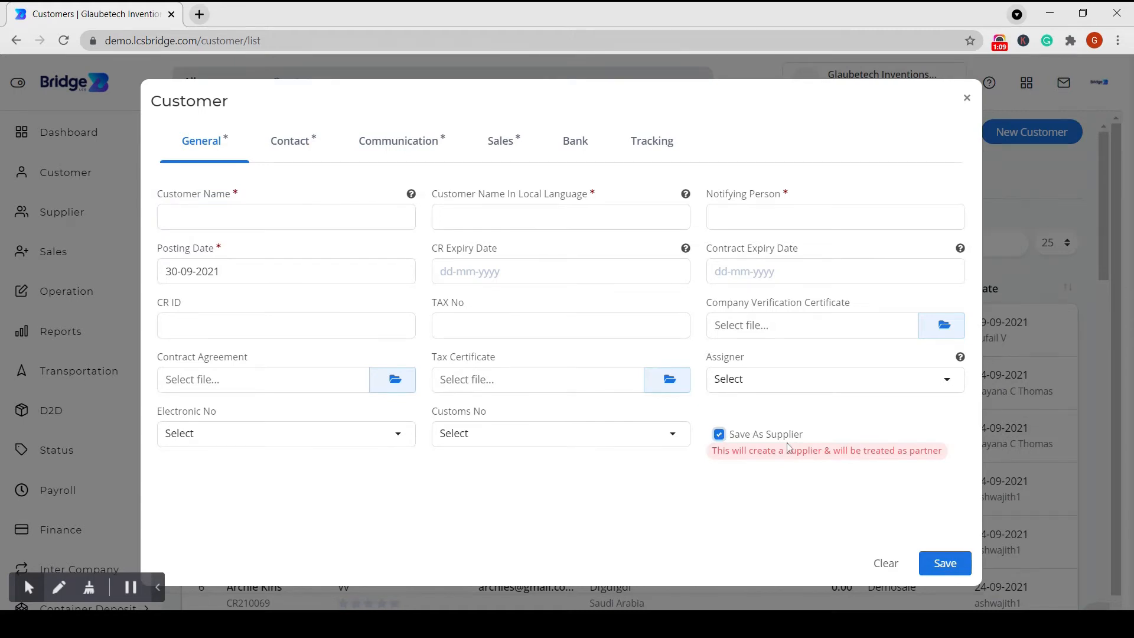
left_click_drag(784, 451, 925, 452)
left_click(898, 497)
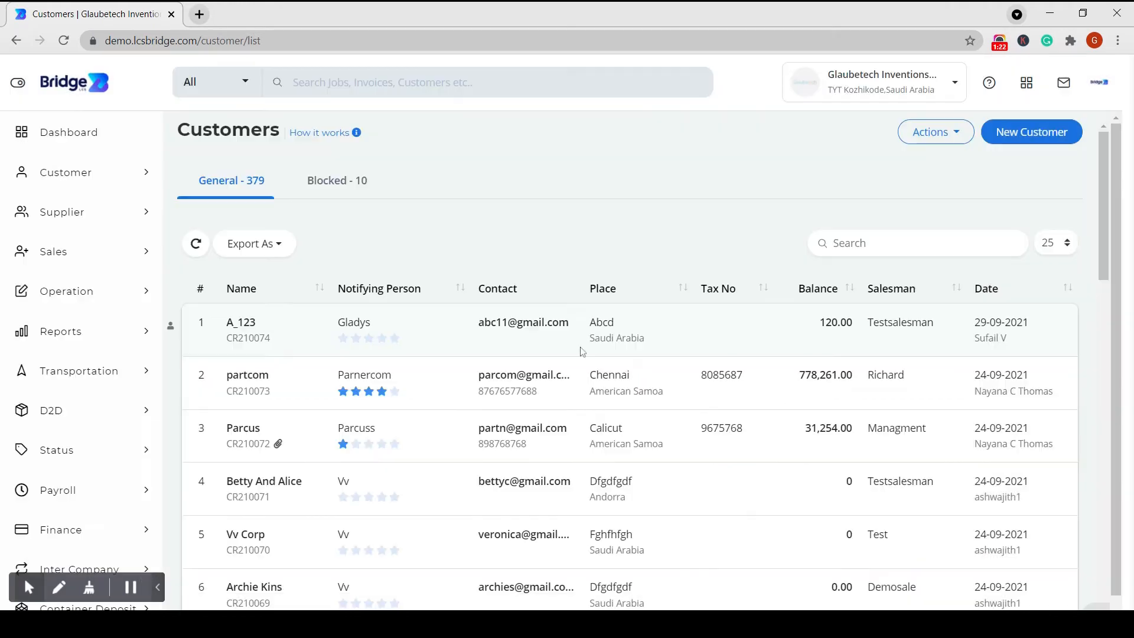
left_click(967, 98)
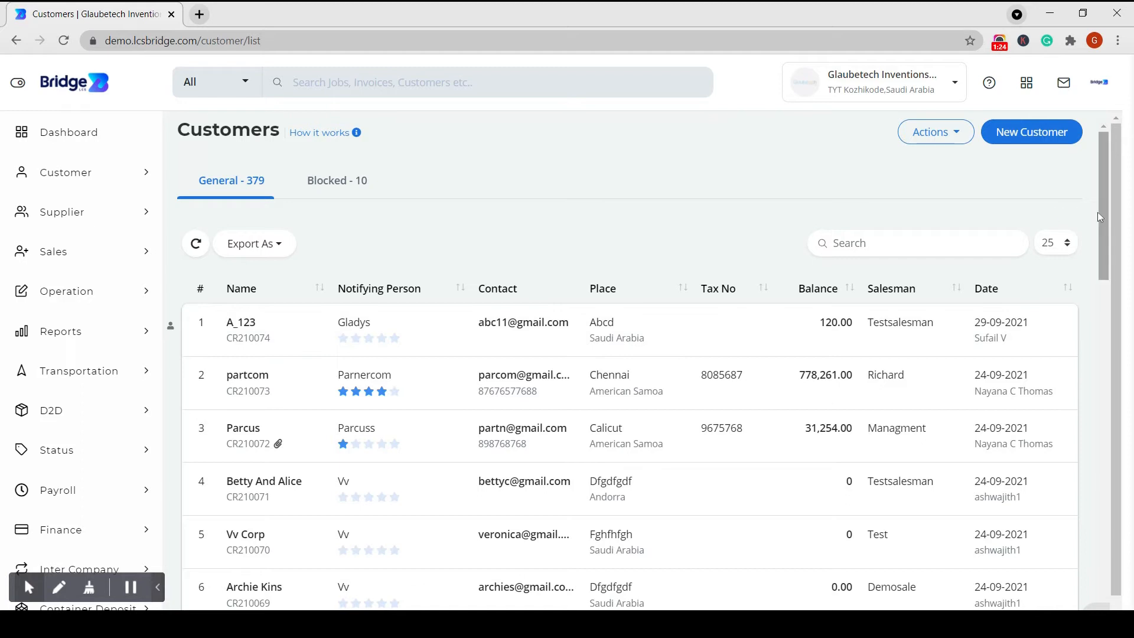
Step: Examine the Partner and Common Name fields of the Link Supplier form for the customer in row 13, and close it unsaved
left_click_drag(1103, 222, 1108, 359)
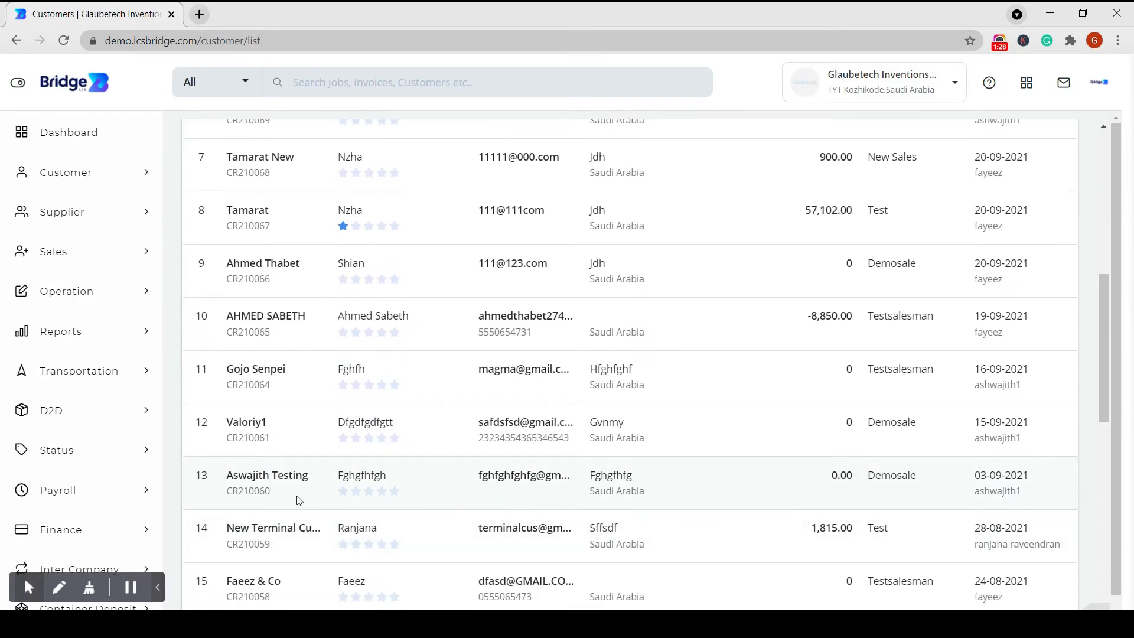
mouse_move(283, 491)
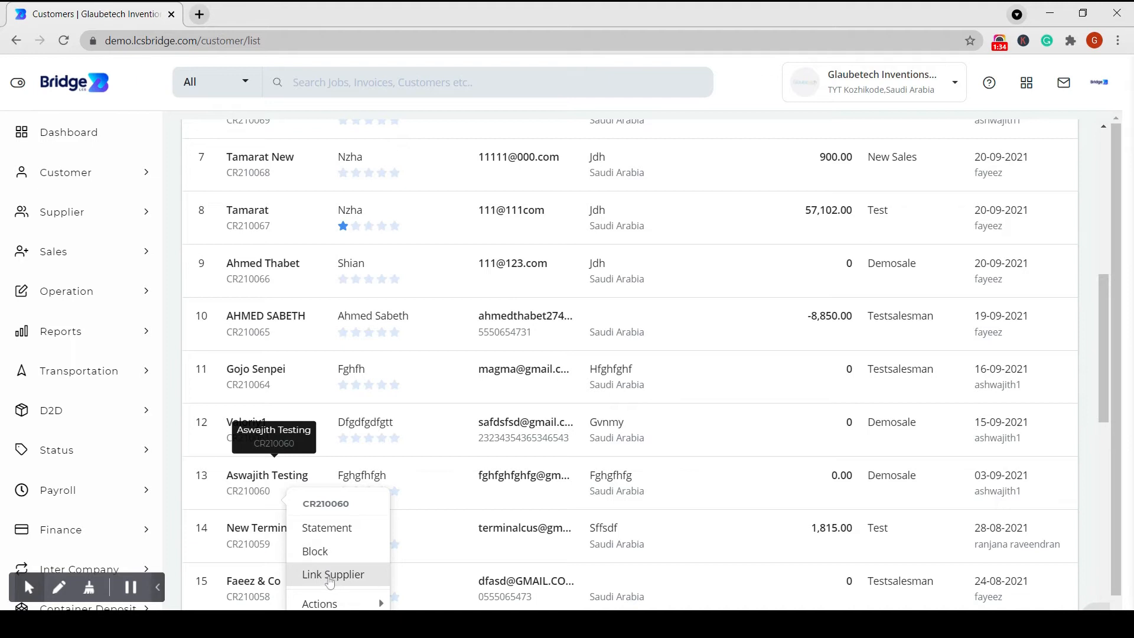
left_click(330, 575)
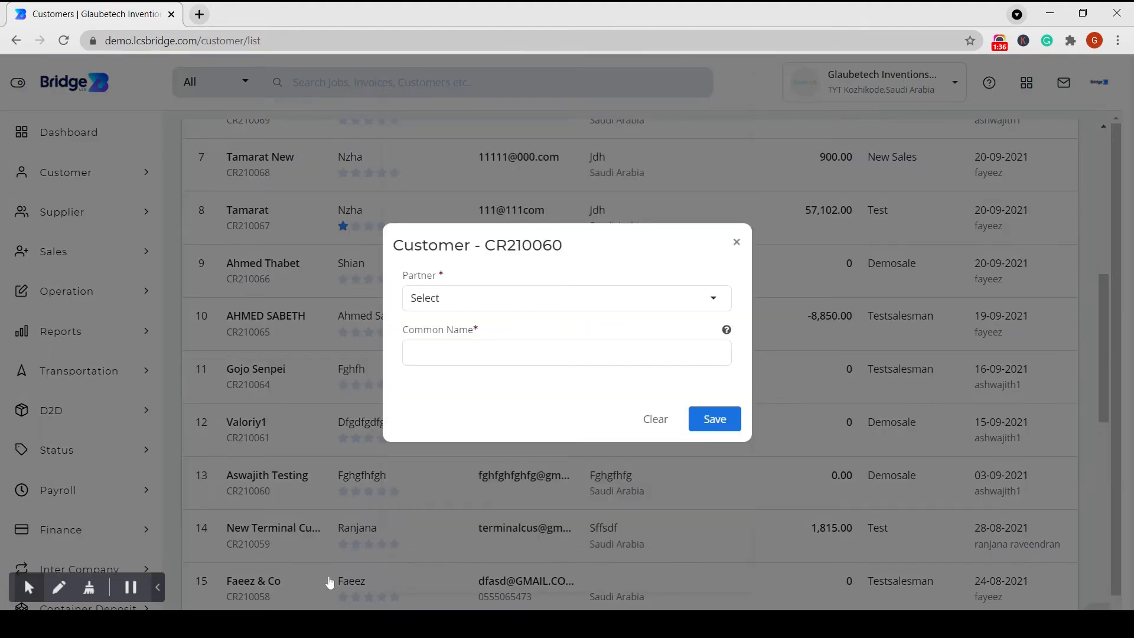
left_click(513, 299)
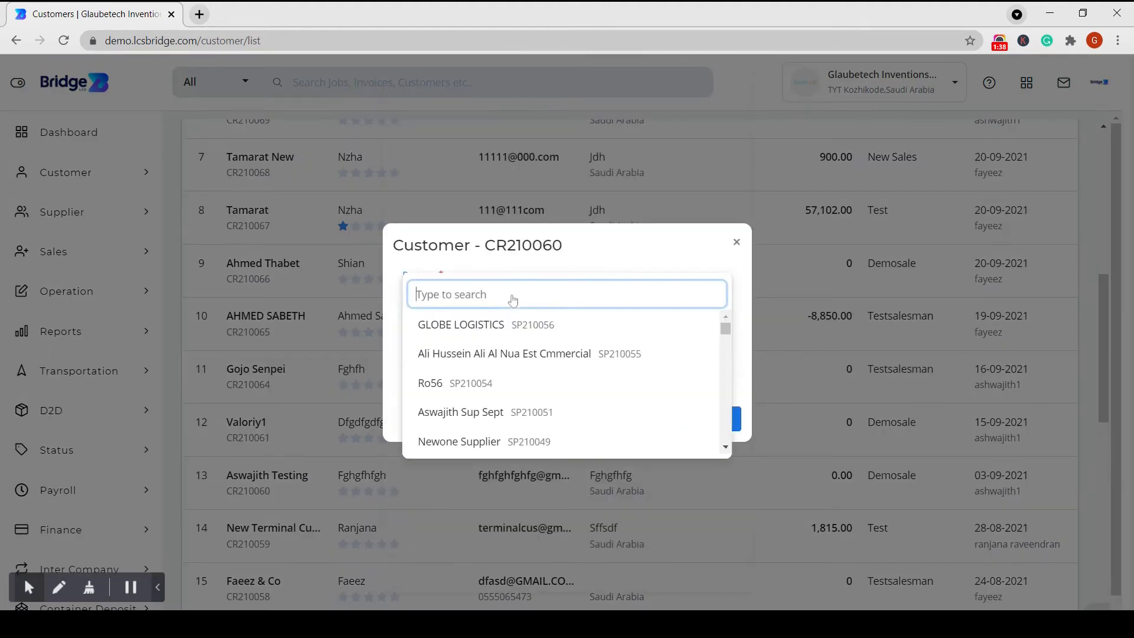
left_click(625, 248)
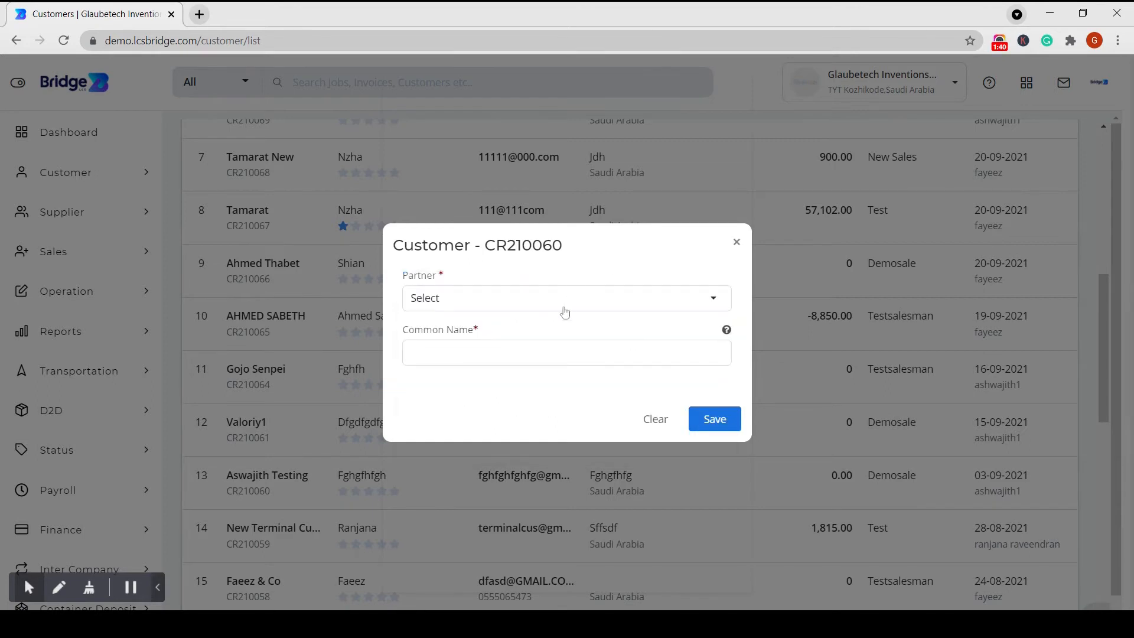
left_click(412, 353)
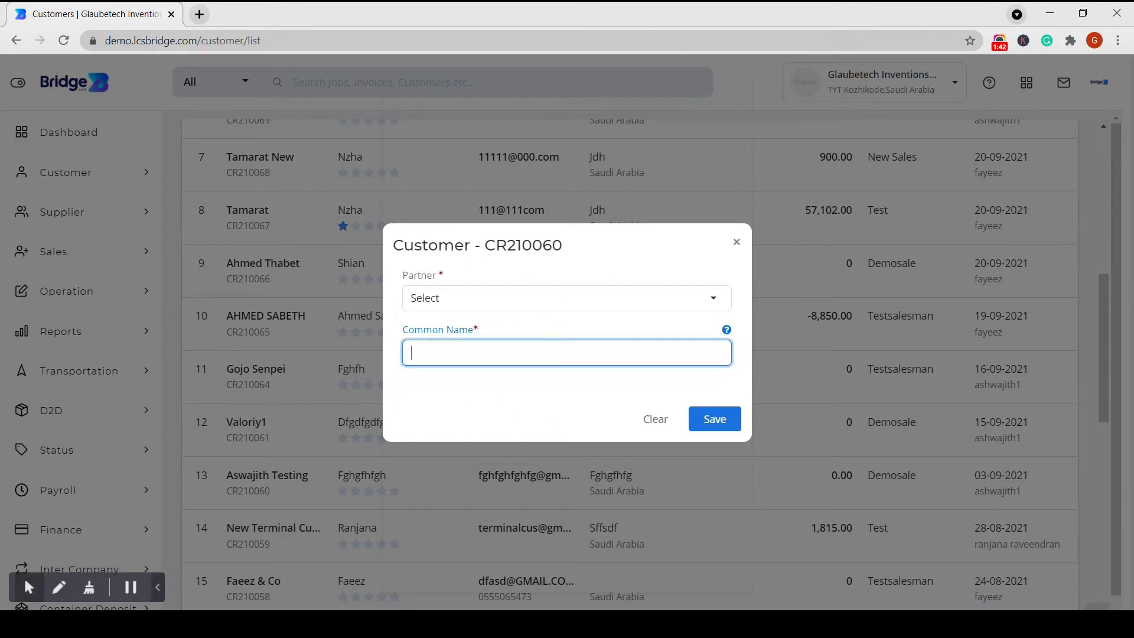
left_click(735, 243)
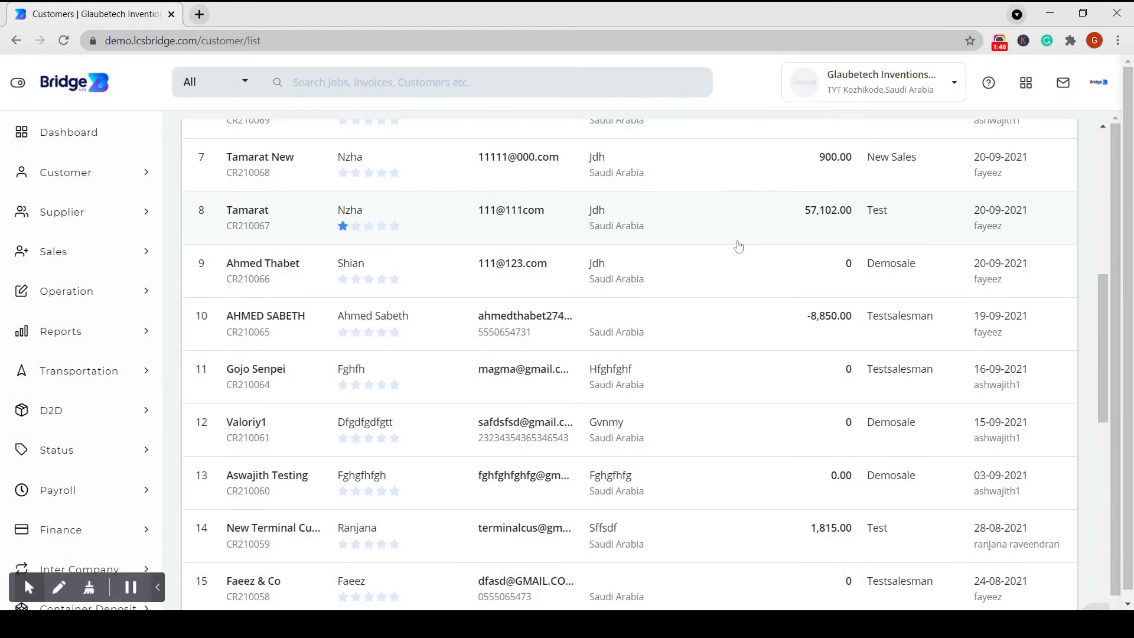
right_click(281, 455)
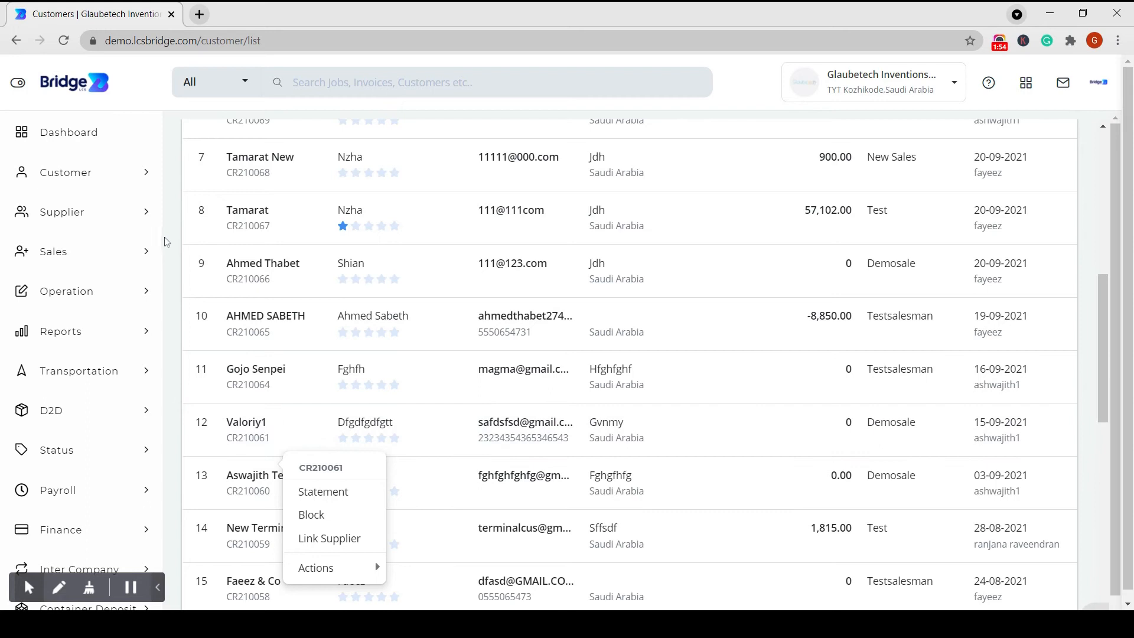
Step: Open the Partner Statement report from the Finance Reports
scroll(159, 242, "down", 1)
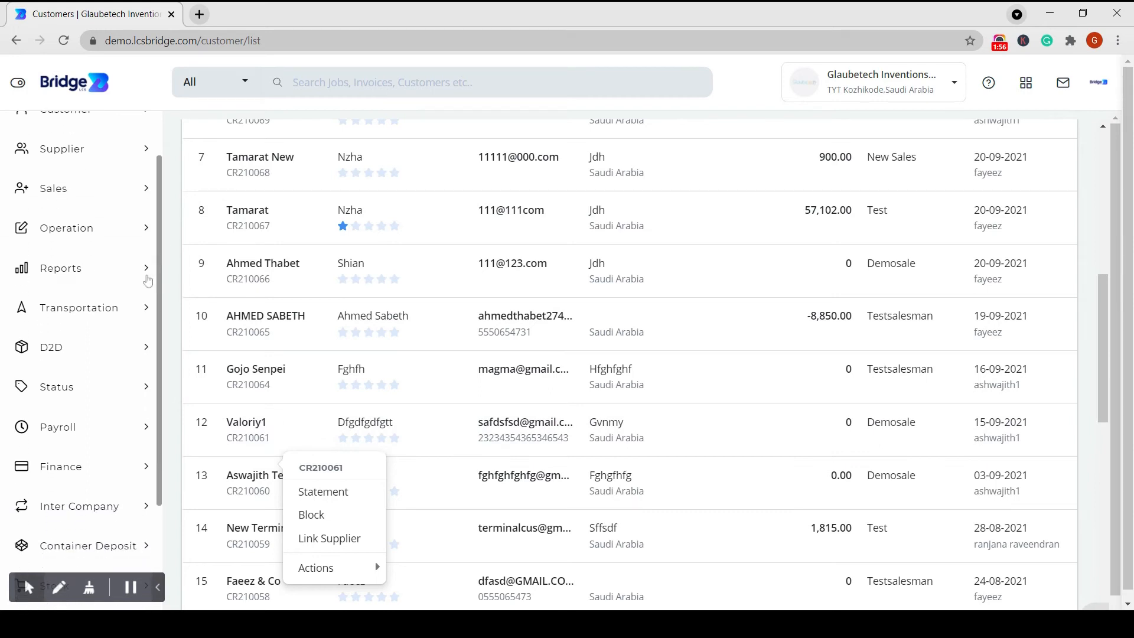
left_click(139, 273)
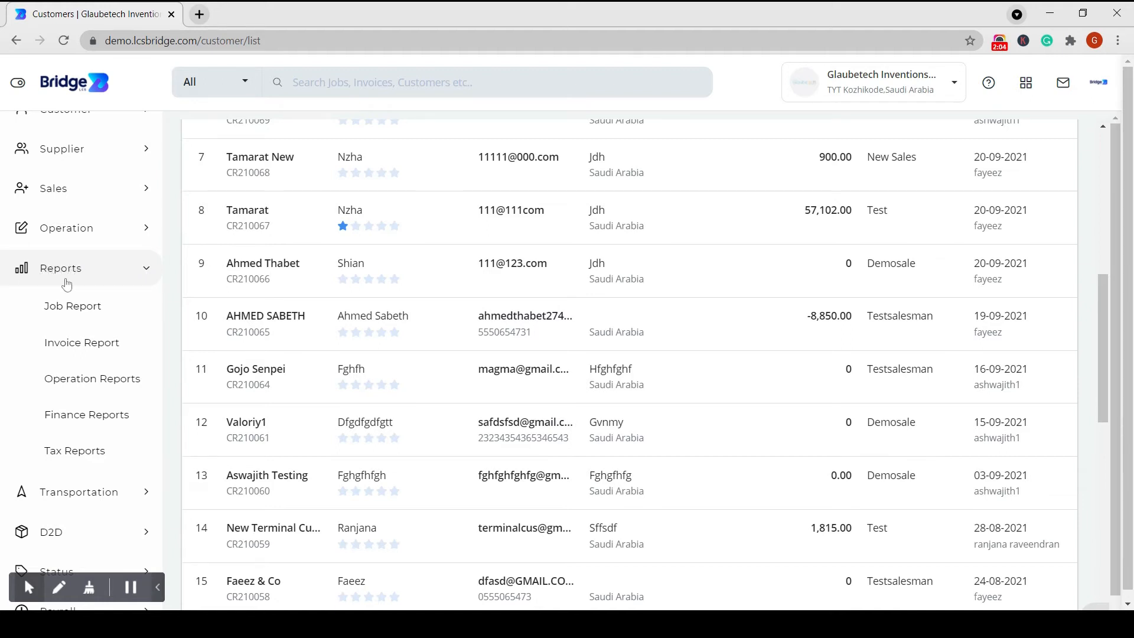
left_click(89, 420)
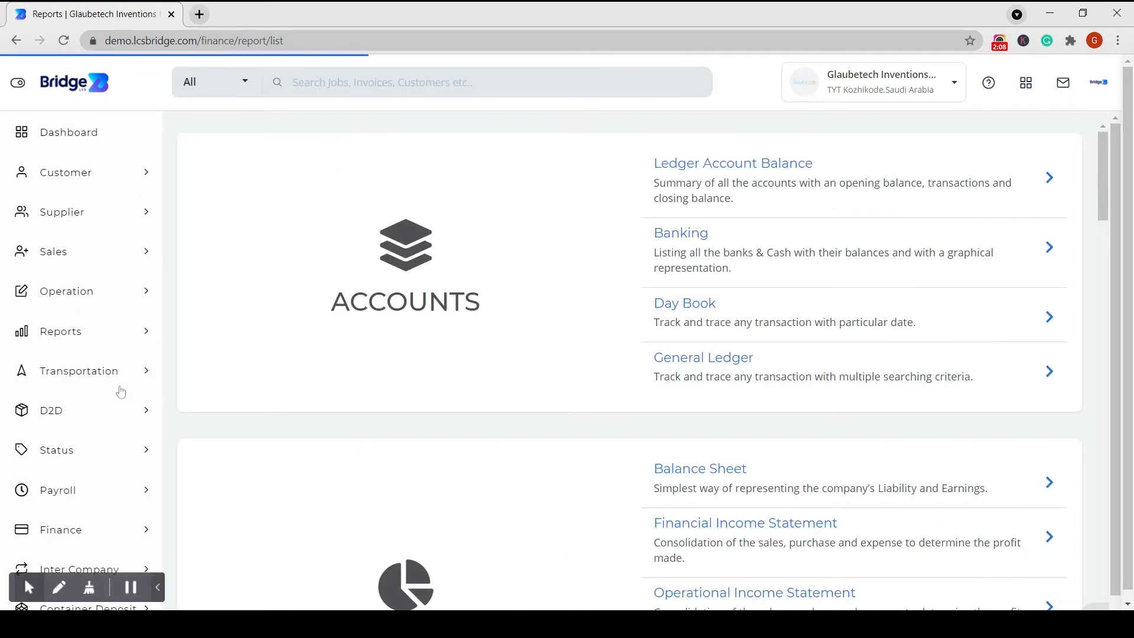
left_click_drag(1099, 156, 1050, 547)
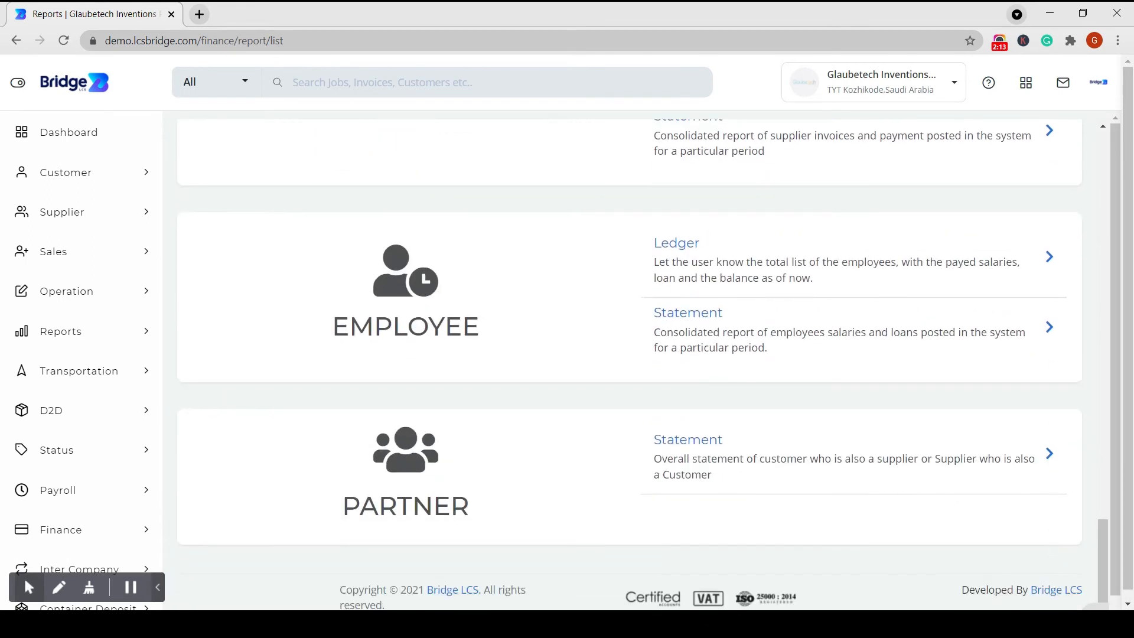
left_click(680, 446)
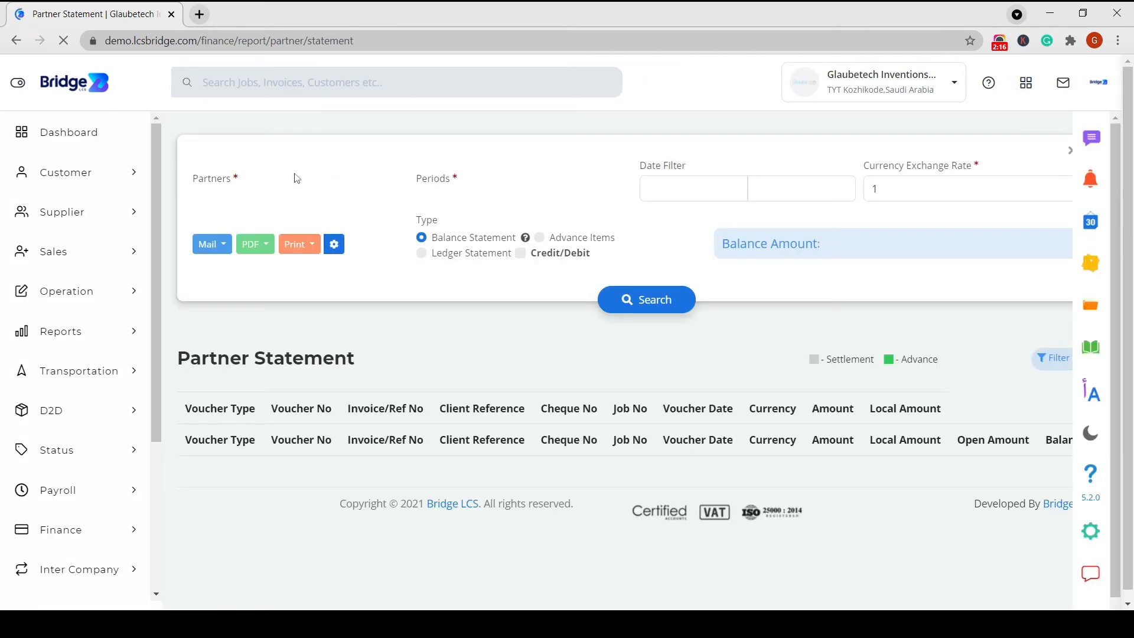
Step: Select A_123 as the partner and review the voucher entries in its statement
left_click(275, 187)
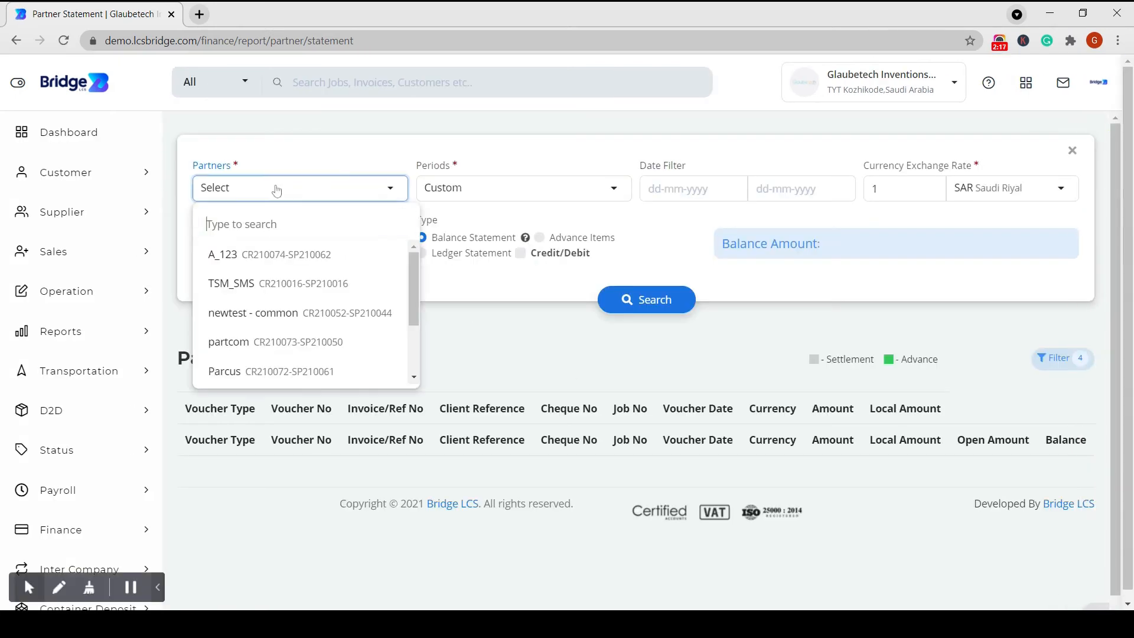
left_click(275, 269)
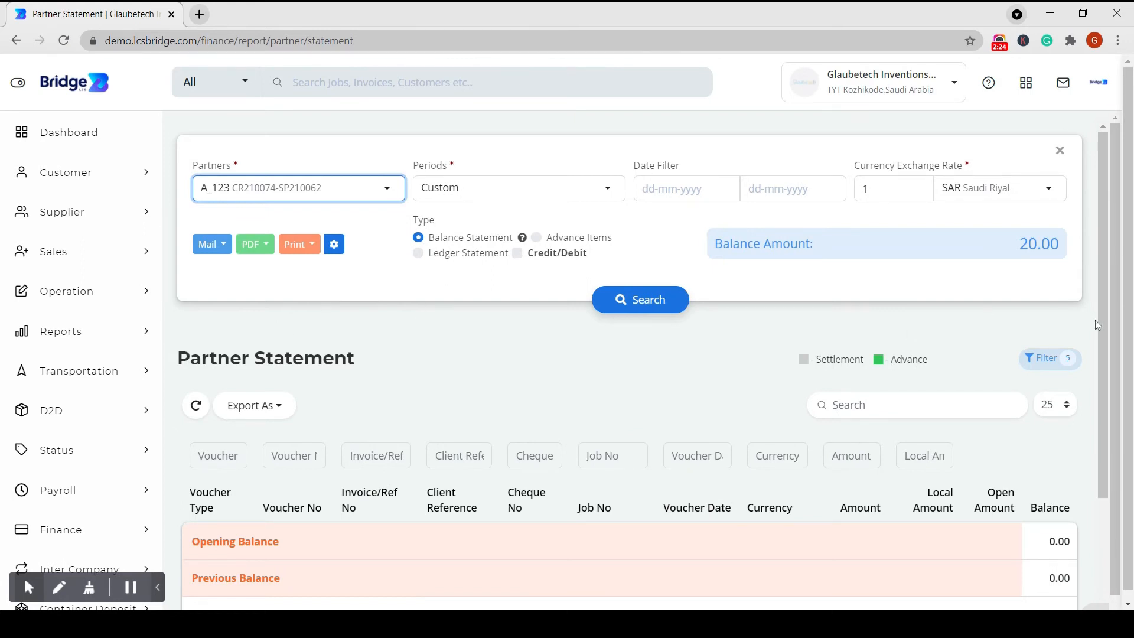
scroll(1100, 325, "down", 3)
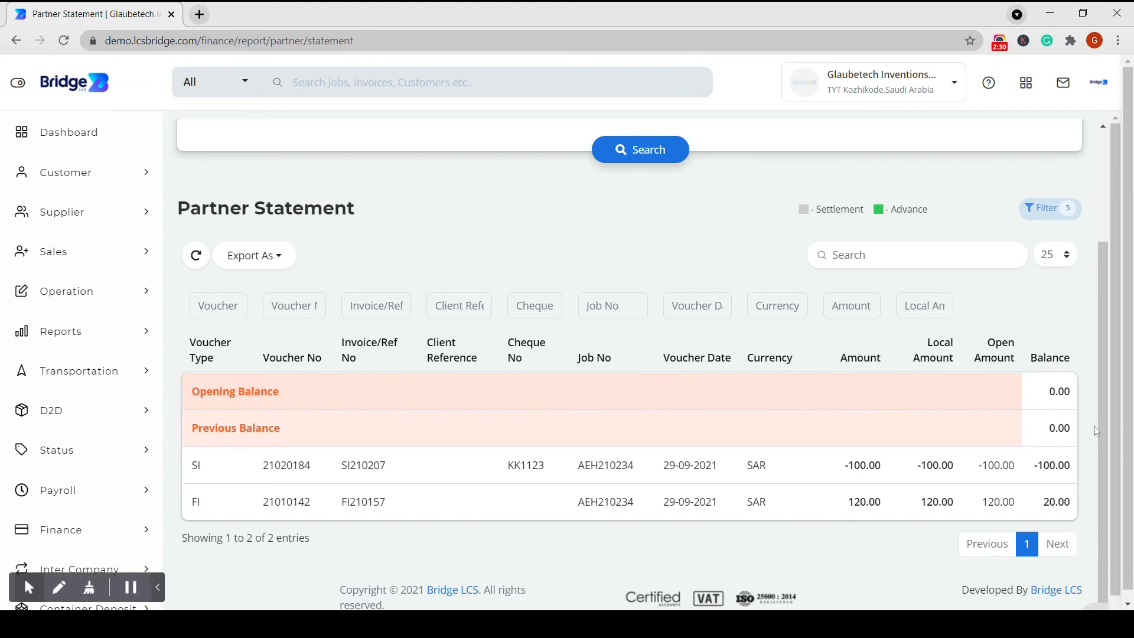
left_click_drag(1102, 435, 1114, 344)
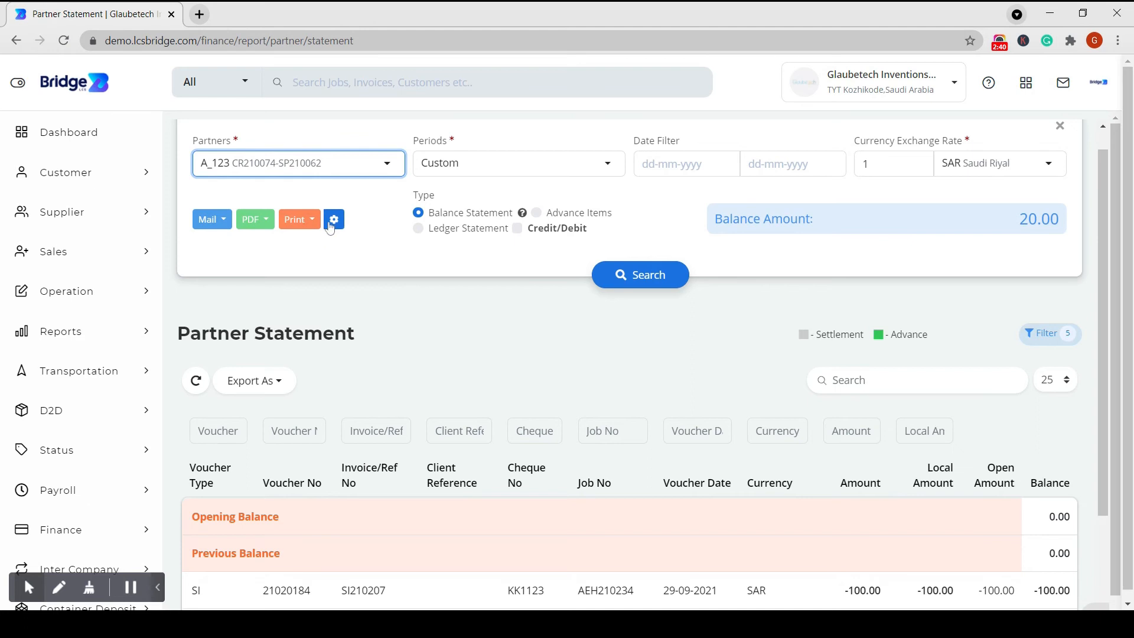
Step: Review the statement types offered for mailing, PDF export and printing of the partner statement
left_click(213, 223)
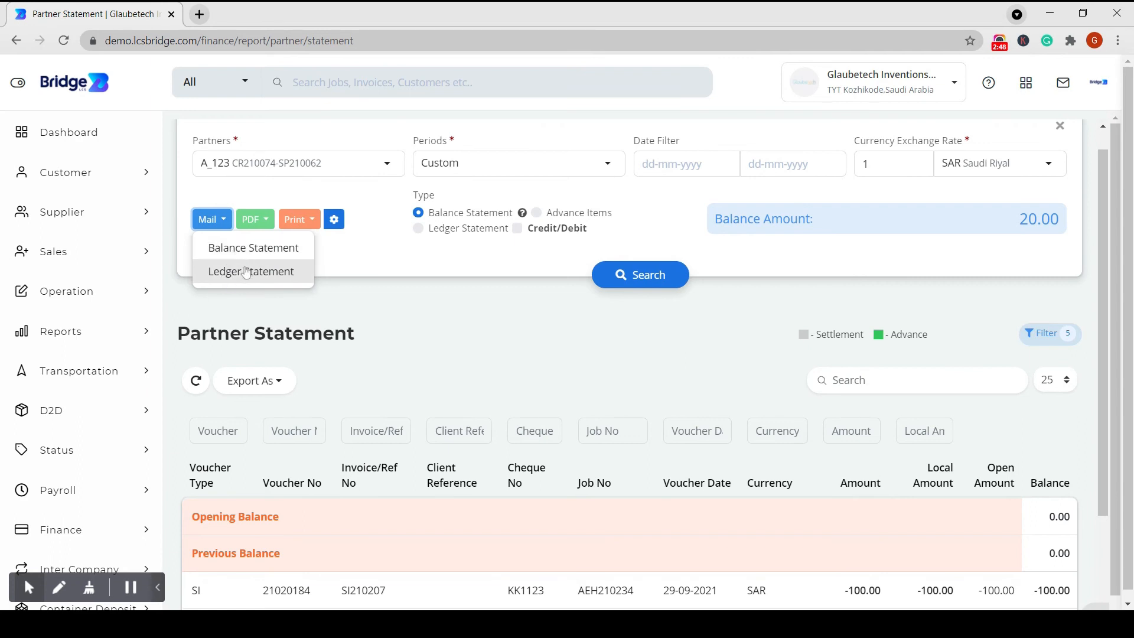
left_click(269, 220)
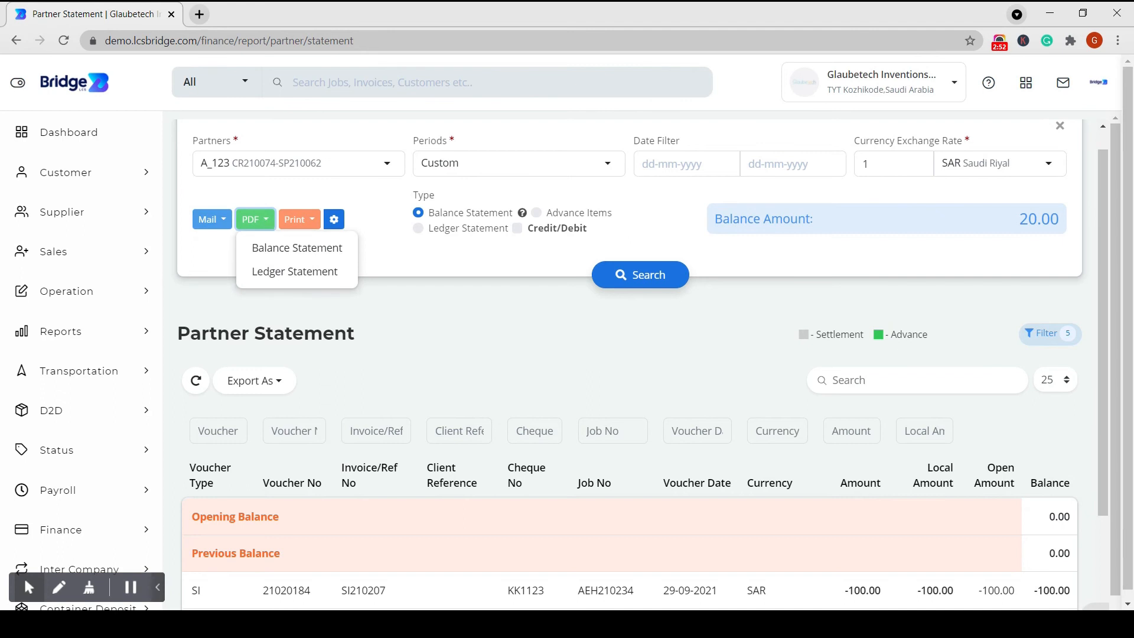
left_click(313, 230)
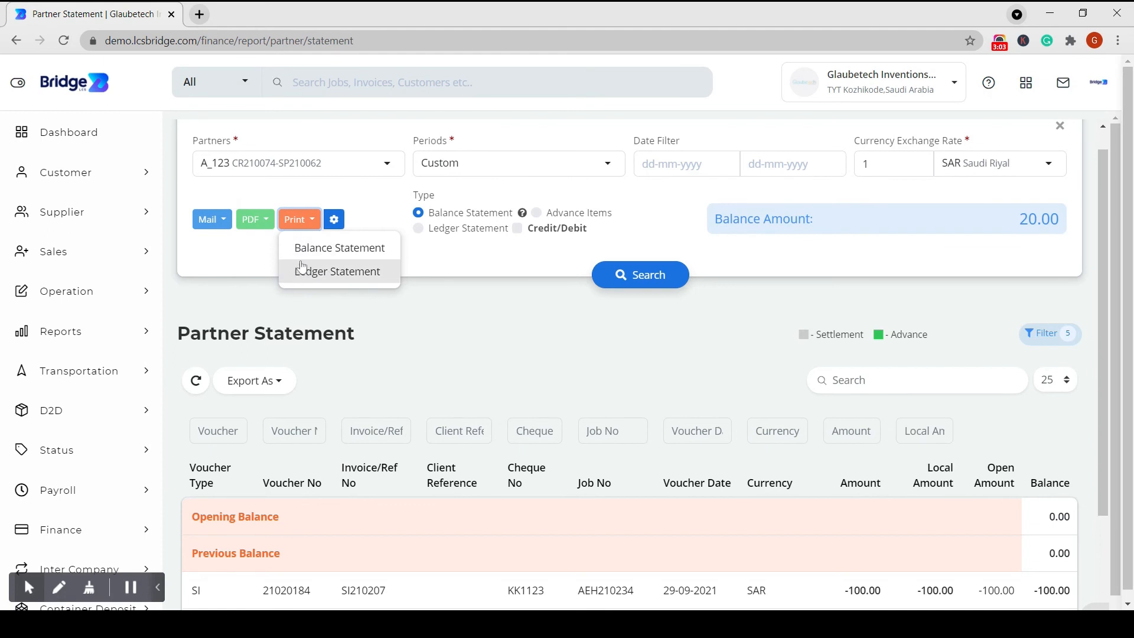
left_click(294, 303)
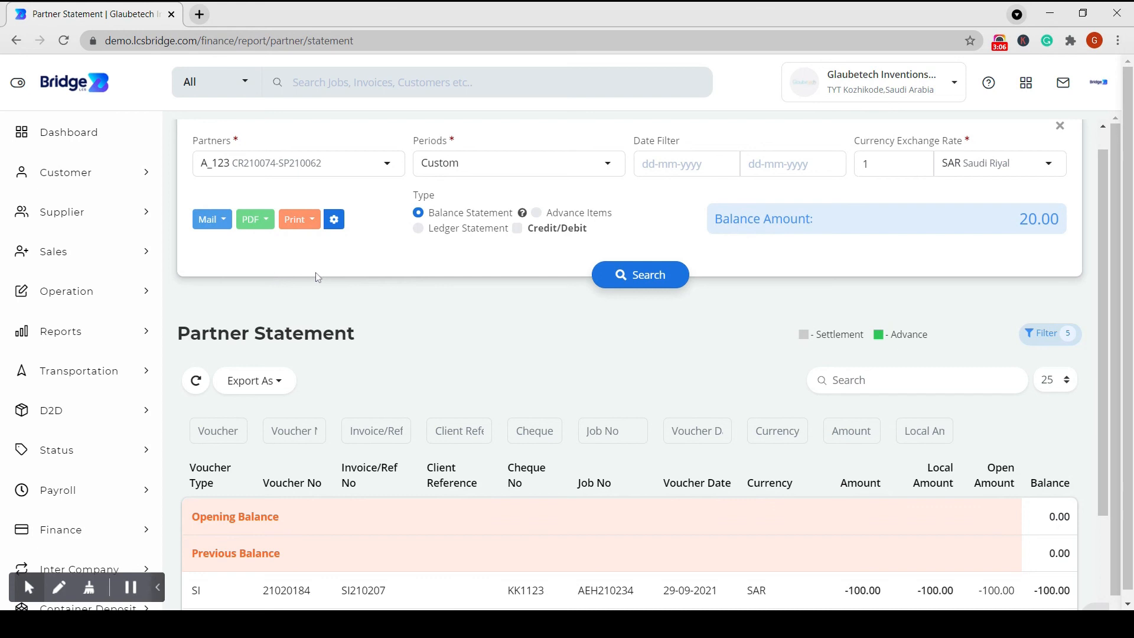
Step: Review the optional fields in the partner statement's print options, and close them without changes
left_click(336, 224)
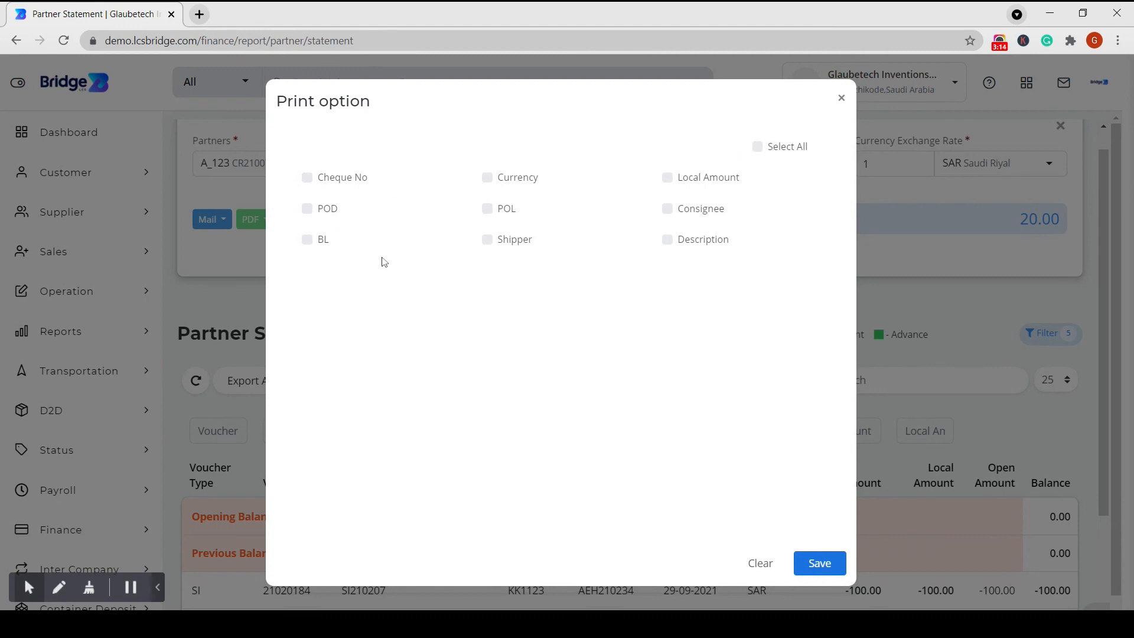
left_click(841, 98)
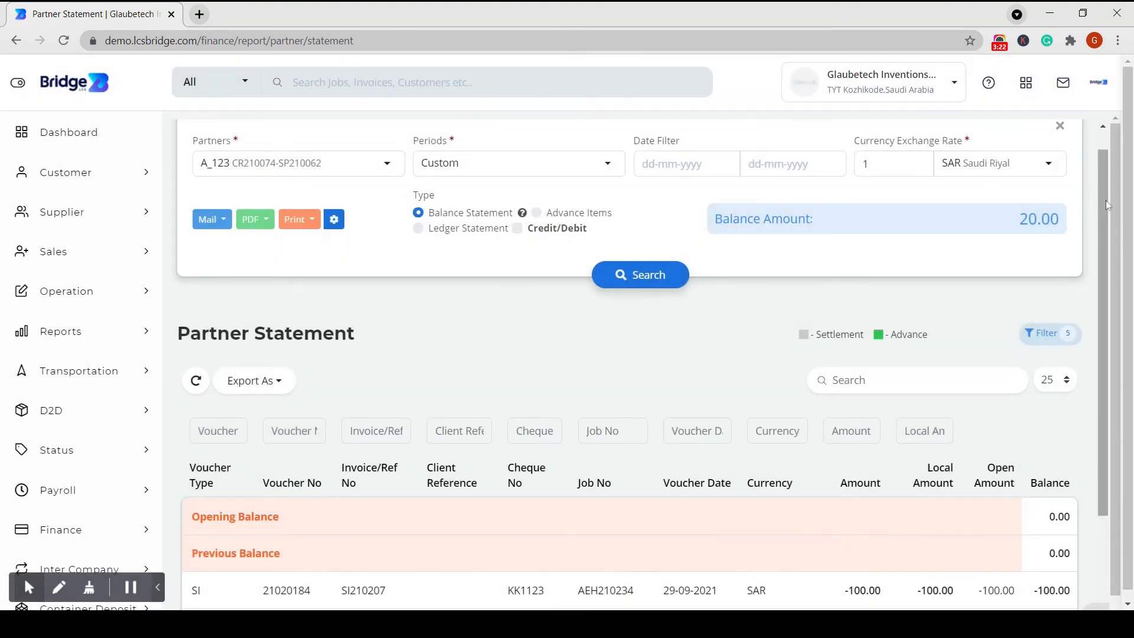
left_click_drag(1106, 202, 1105, 220)
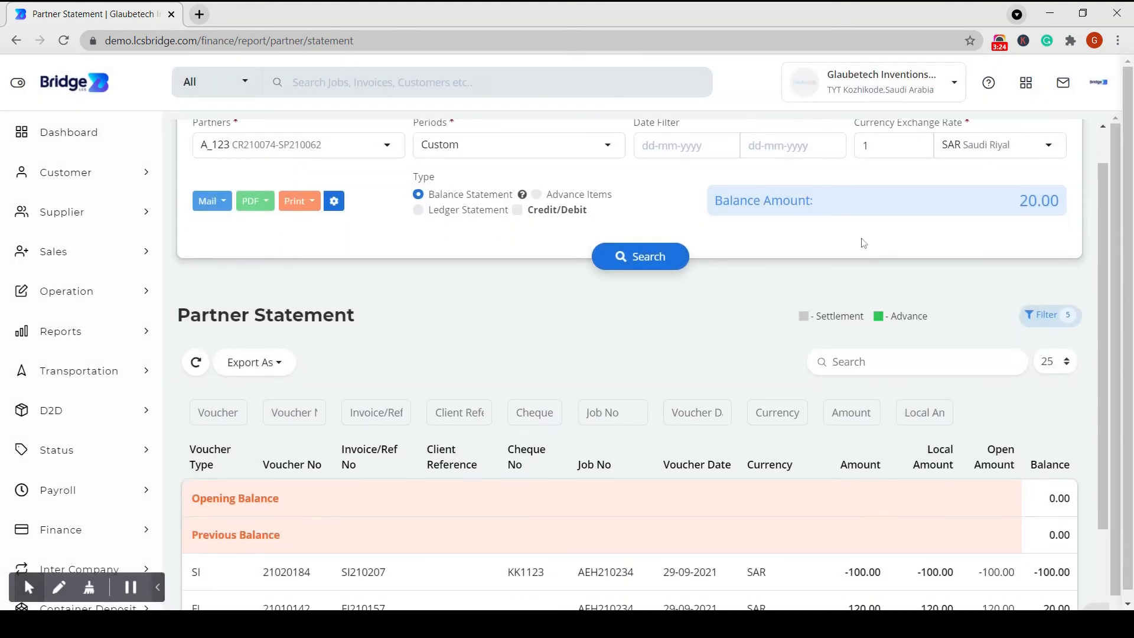